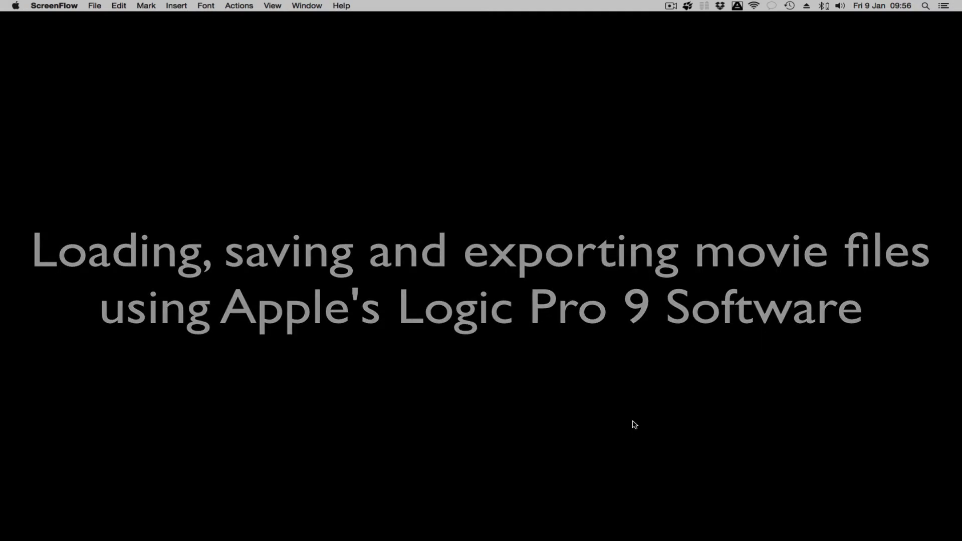
- Show the global tracks with Marker and Signature hidden and a Video track added above Tempo
mouse_move(391, 539)
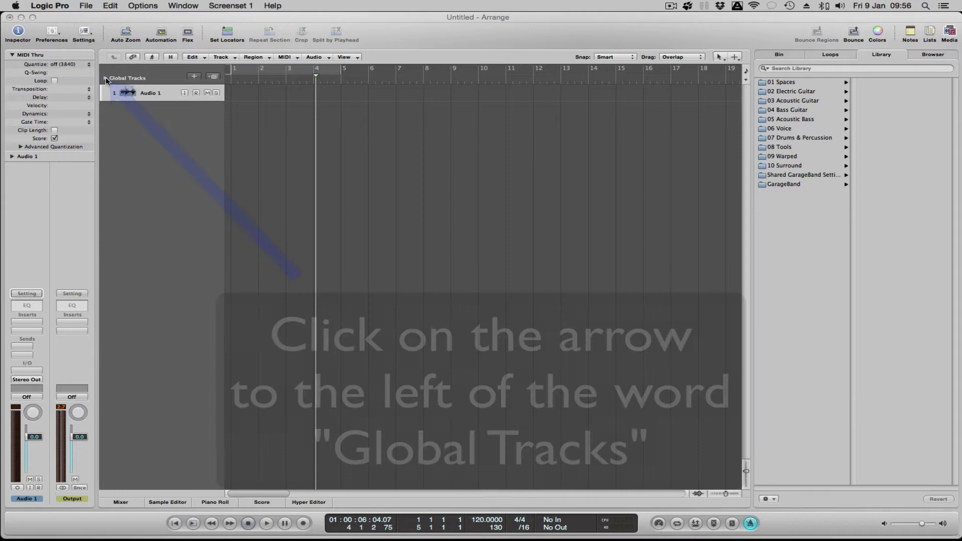
click(106, 78)
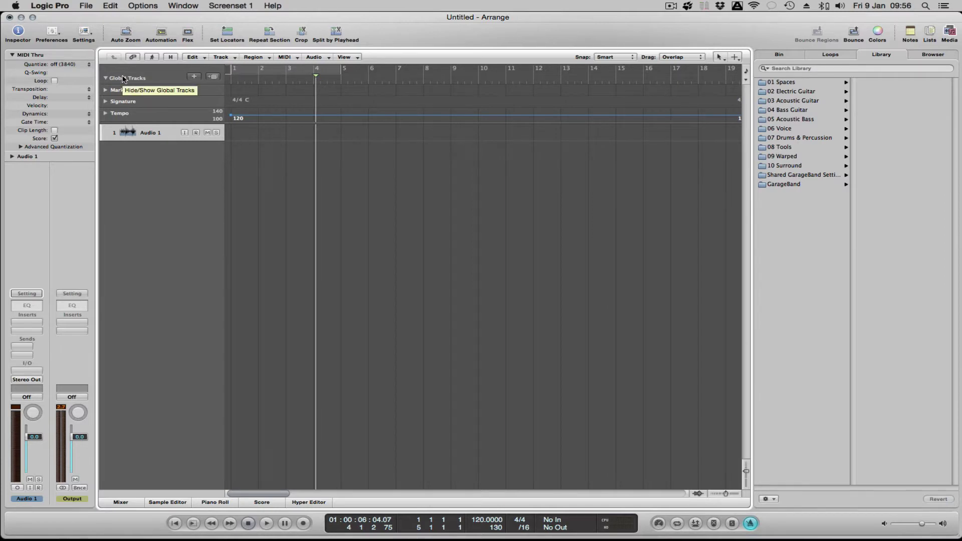
ctrl+click(124, 79)
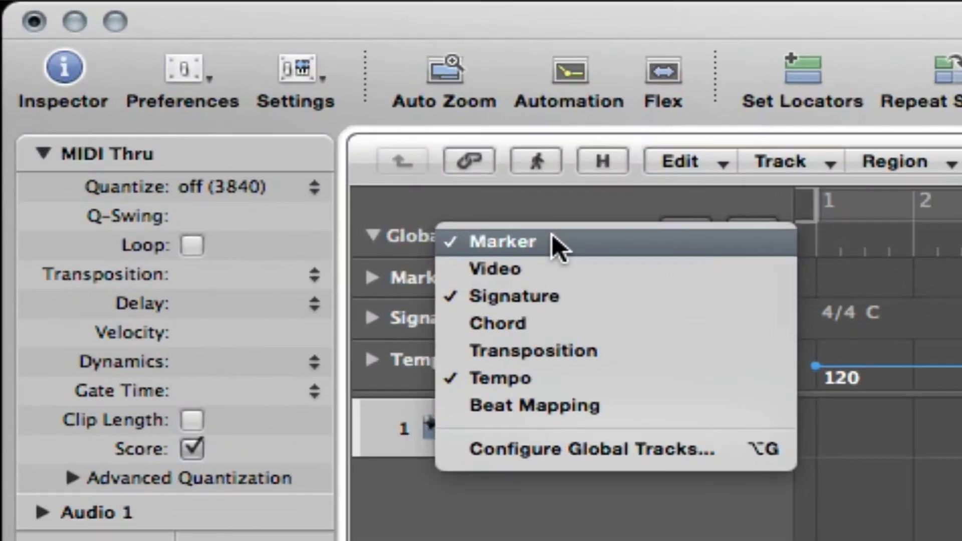
click(552, 233)
ctrl+click(456, 233)
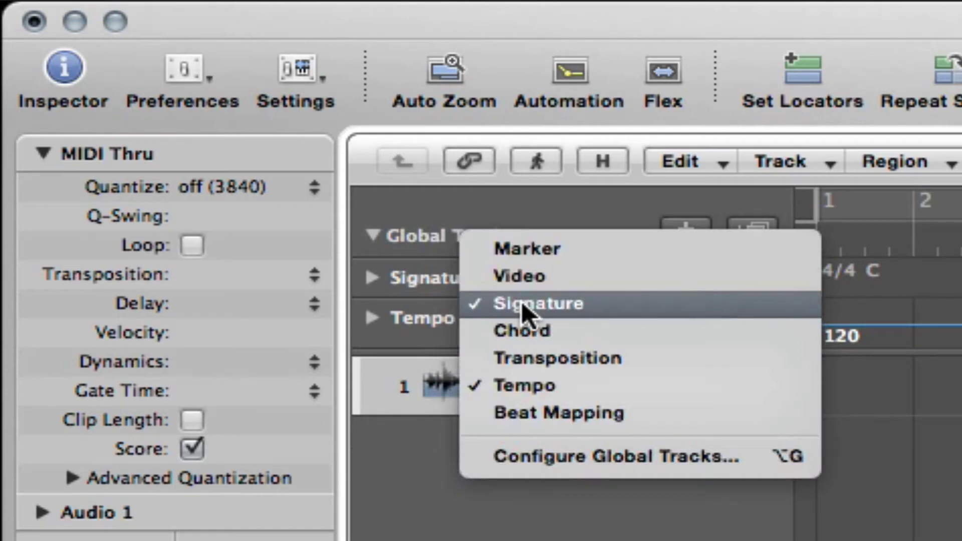
click(522, 304)
right_click(473, 228)
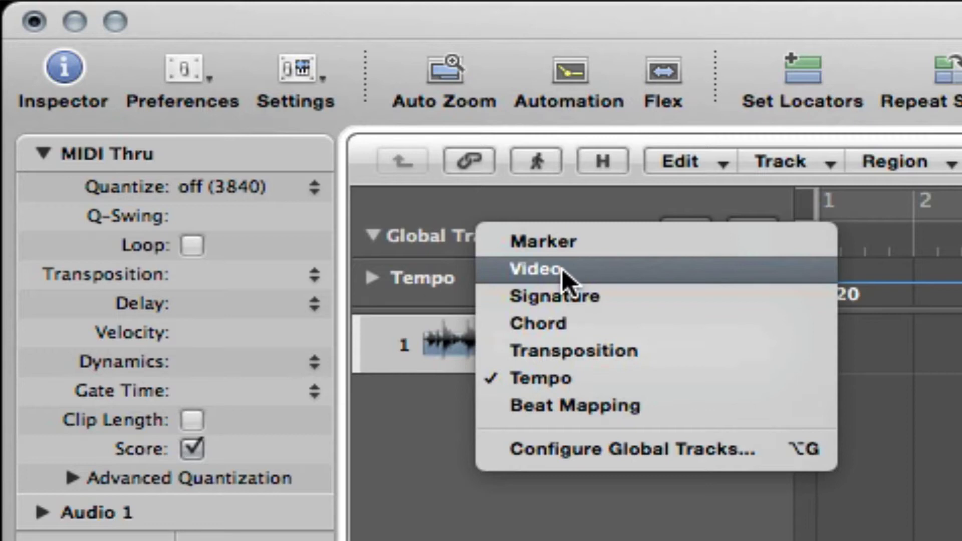
click(593, 271)
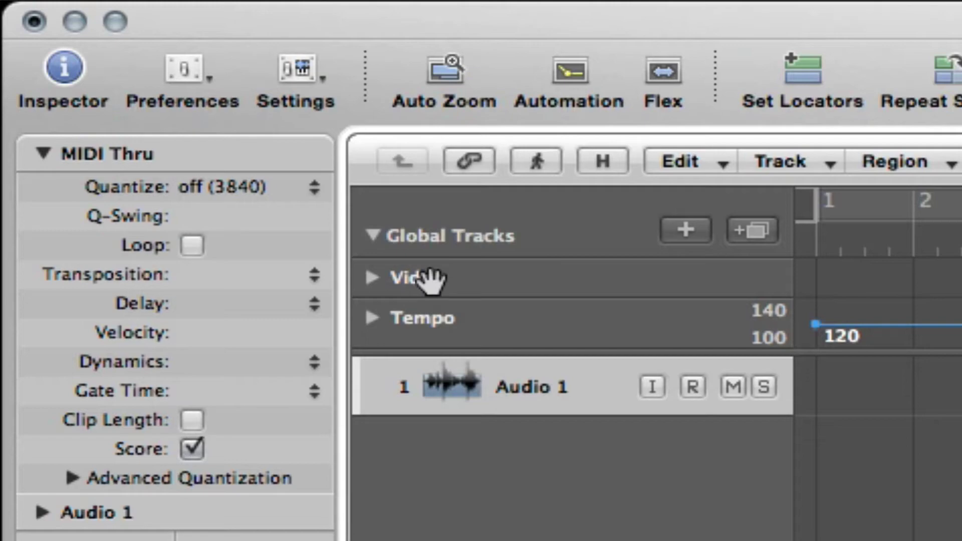
- Load Nike Video.mov from the Desktop into the Video global track
click(372, 277)
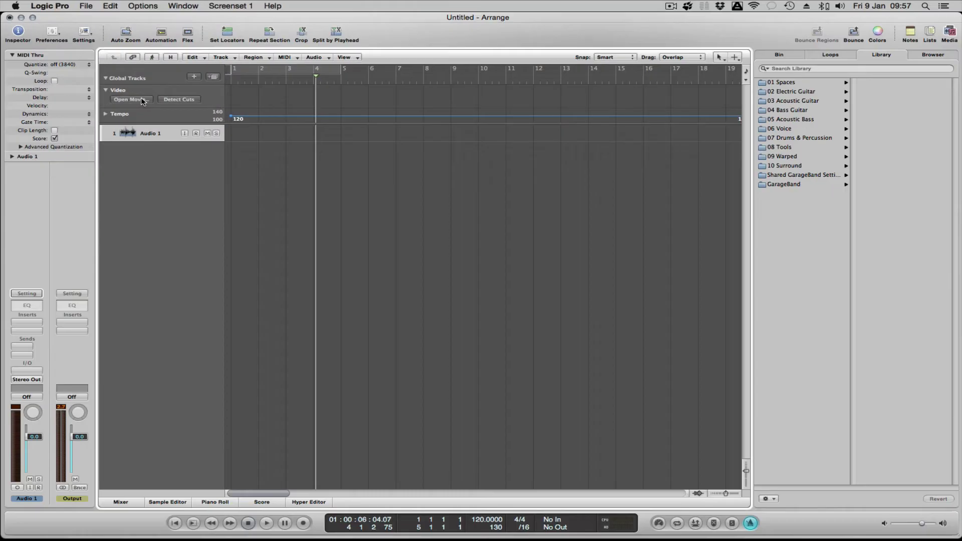
click(142, 101)
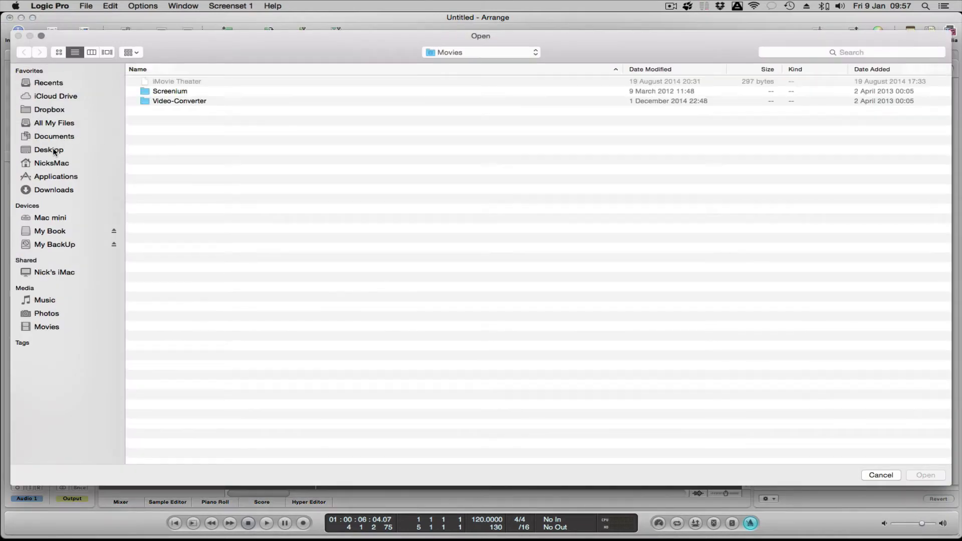
click(52, 150)
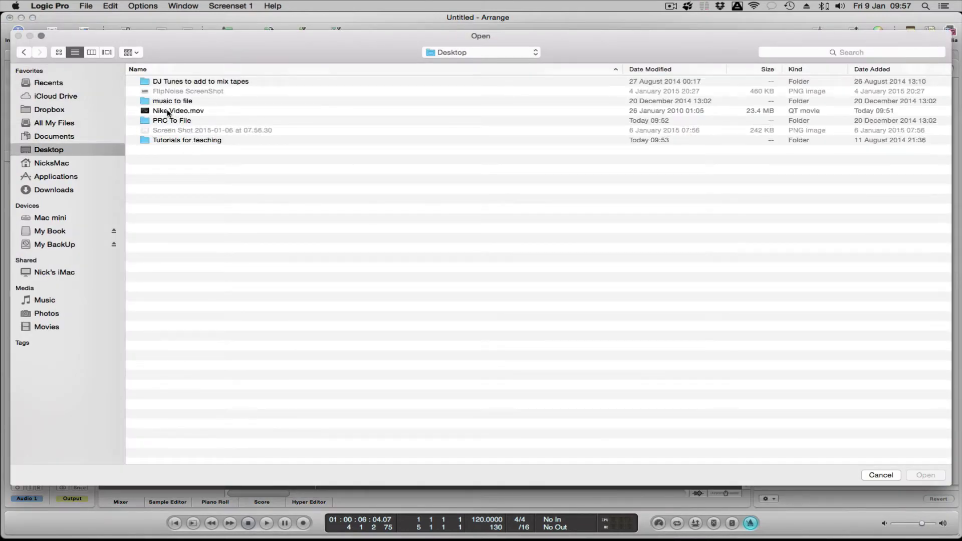
double_click(168, 111)
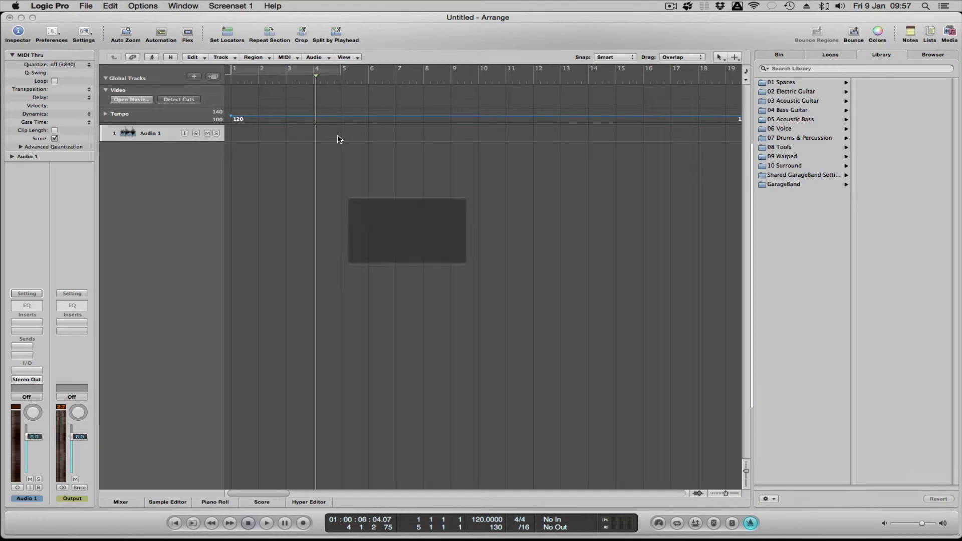
- Reposition and enlarge the Nike Video.mov window, then close it so it previews in the Inspector
drag(315, 19, 764, 237)
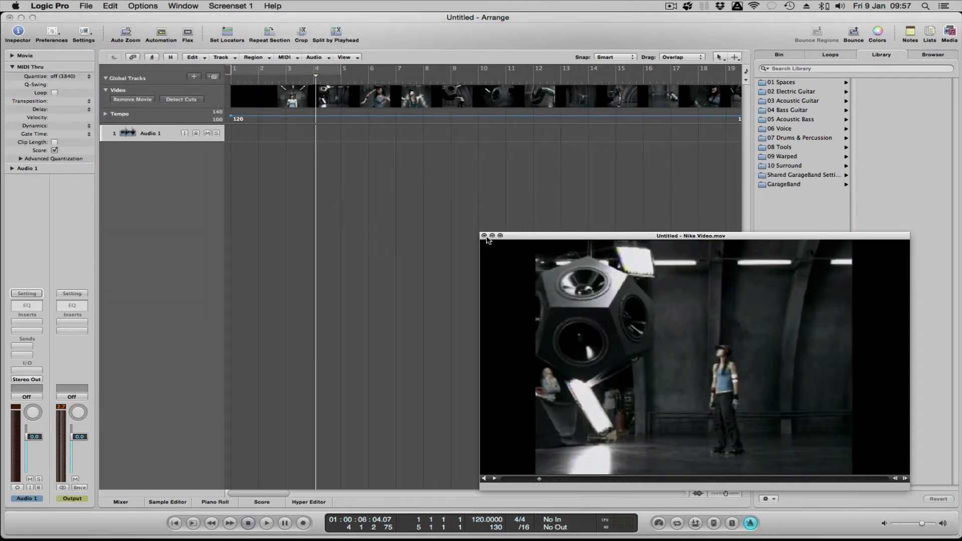
click(485, 236)
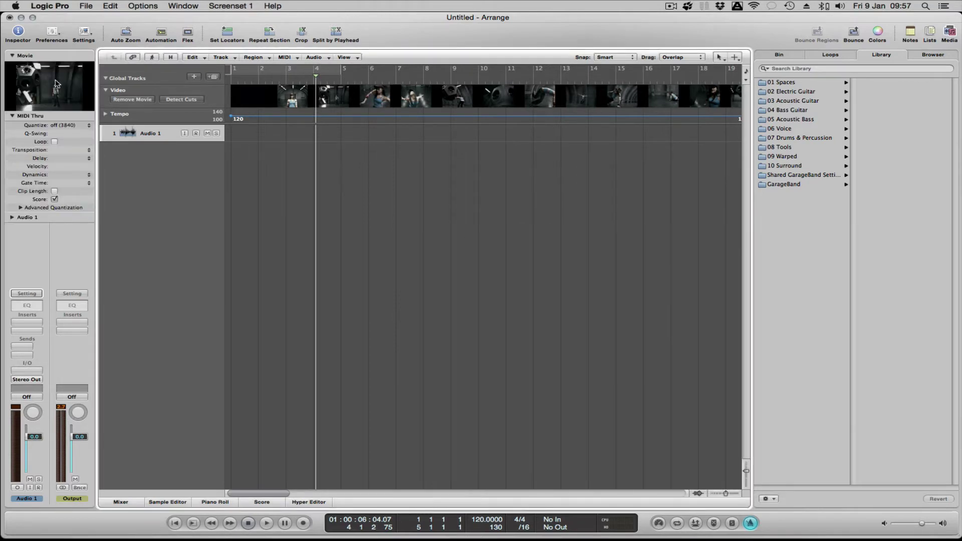
click(56, 84)
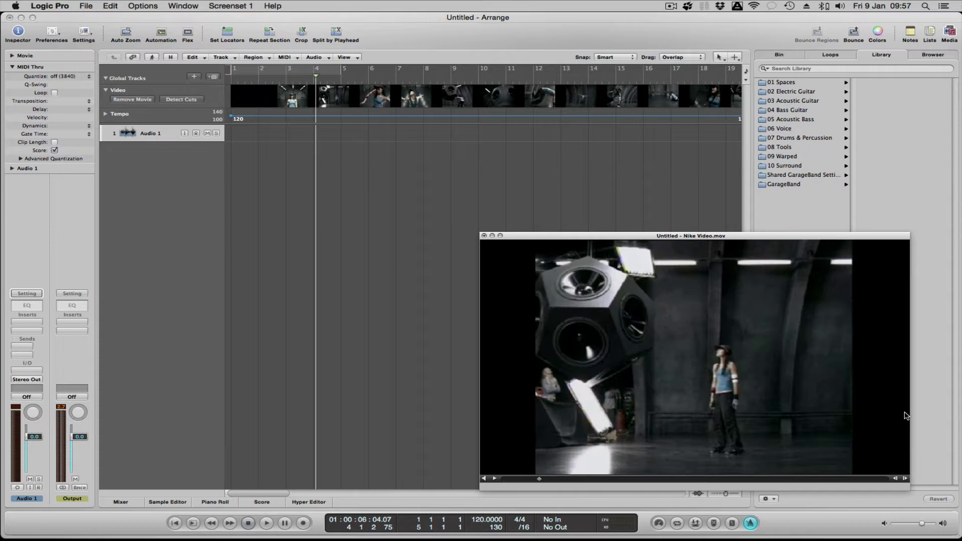
drag(719, 236, 464, 147)
drag(652, 400, 851, 535)
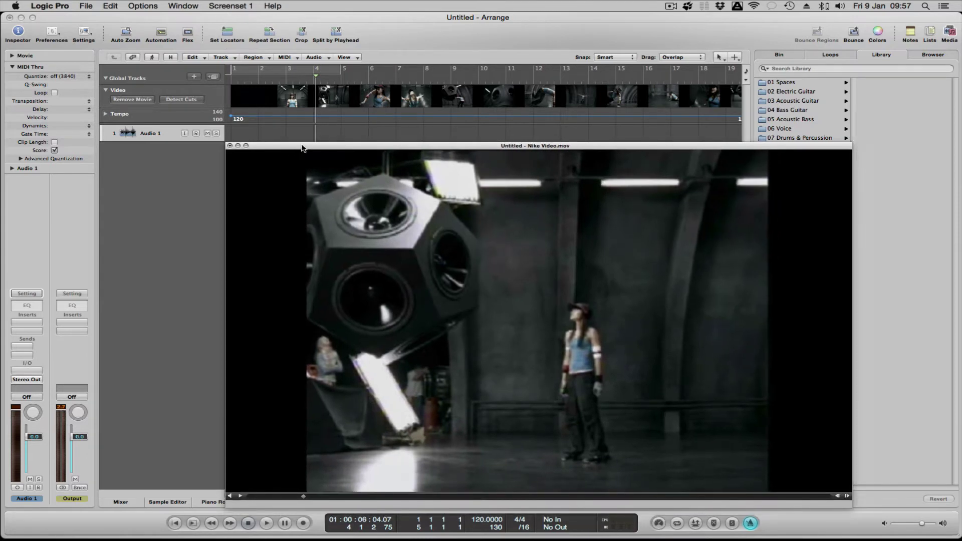
mouse_move(301, 148)
mouse_down()
mouse_move(331, 145)
mouse_move(300, 149)
mouse_up()
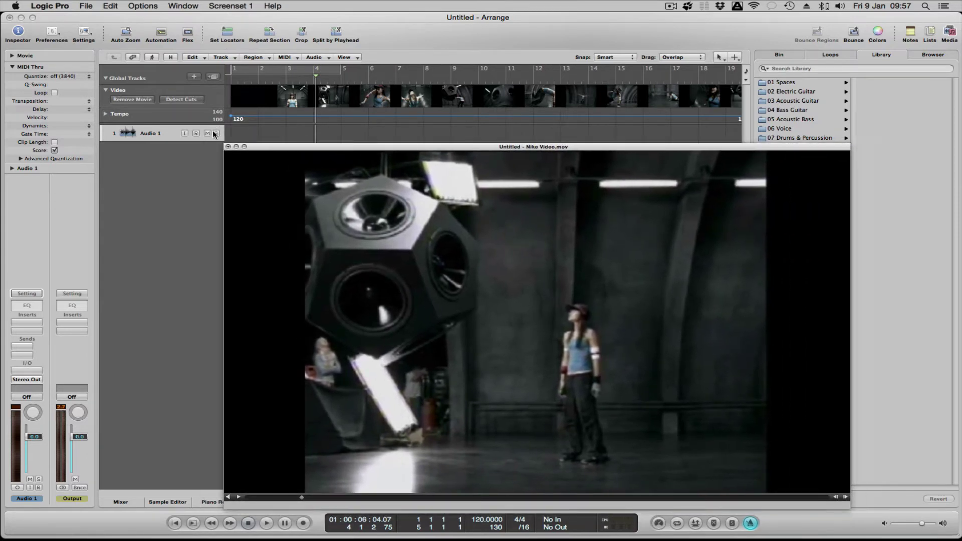
click(228, 146)
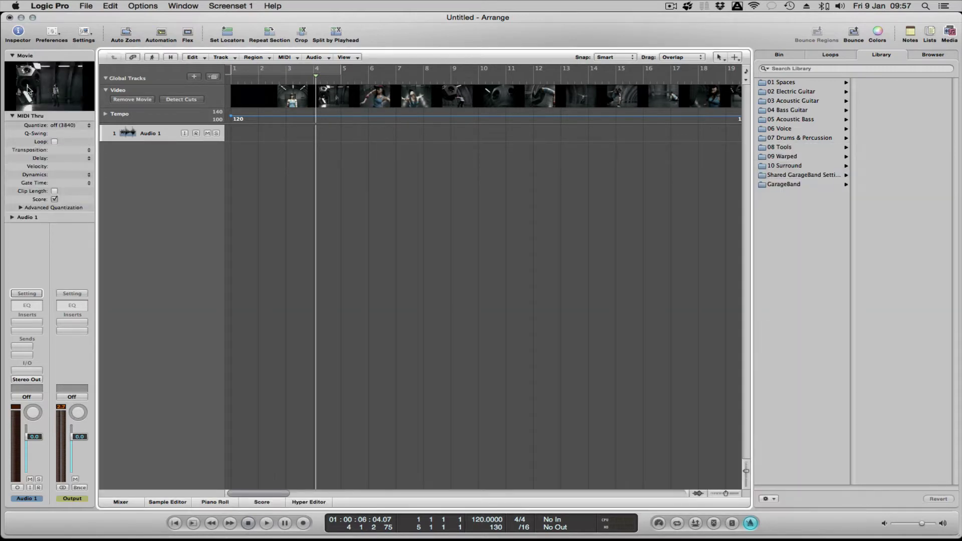
- Toggle the Inspector and set a cycle region spanning bars 1–5
click(17, 32)
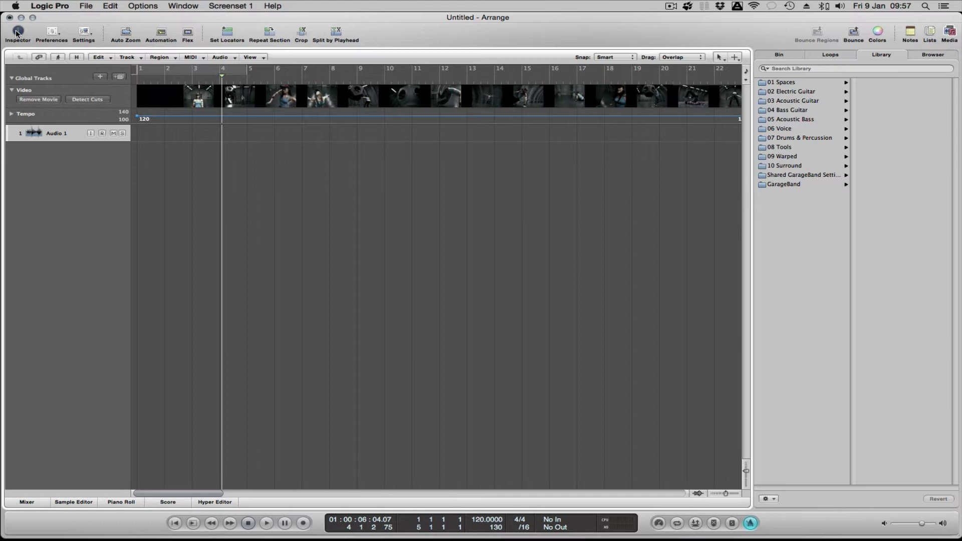
click(18, 33)
click(18, 32)
click(17, 32)
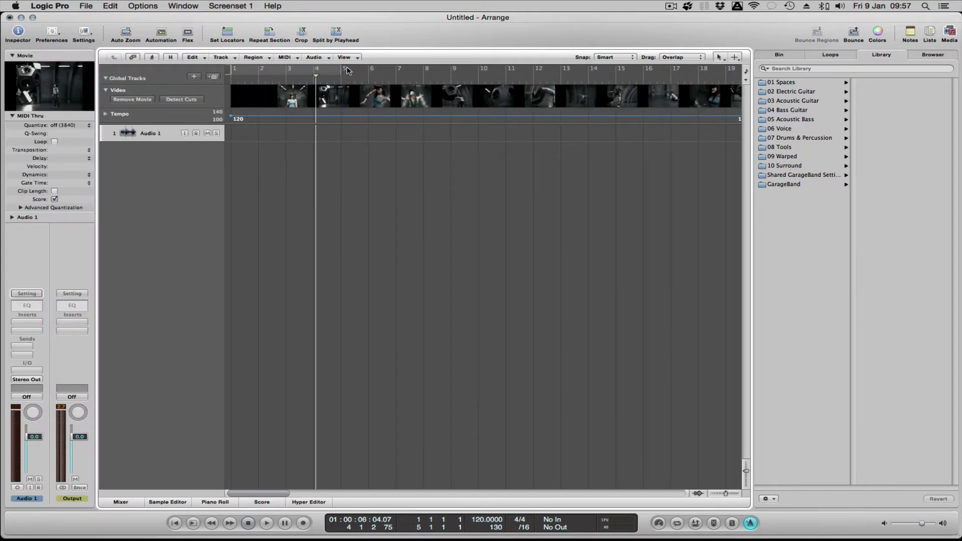
click(317, 72)
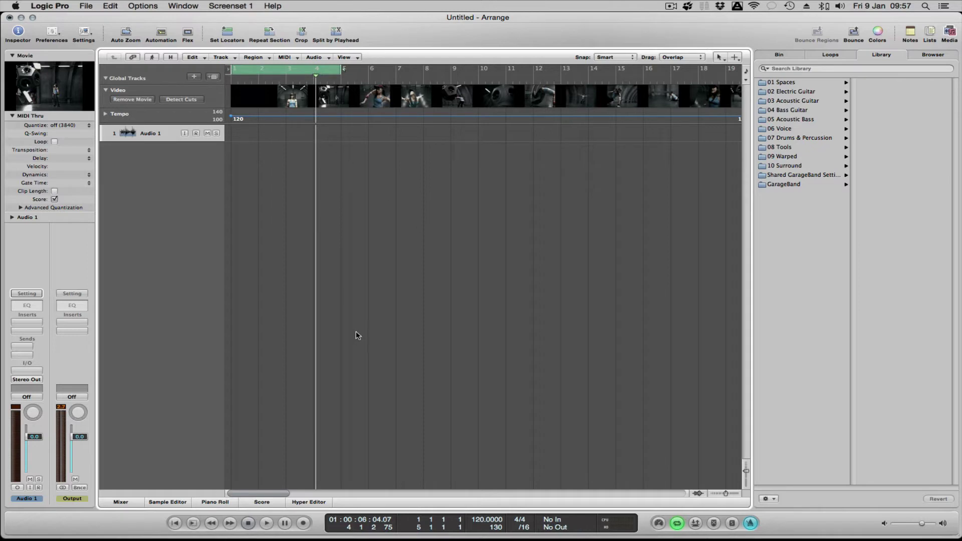
drag(257, 495, 704, 485)
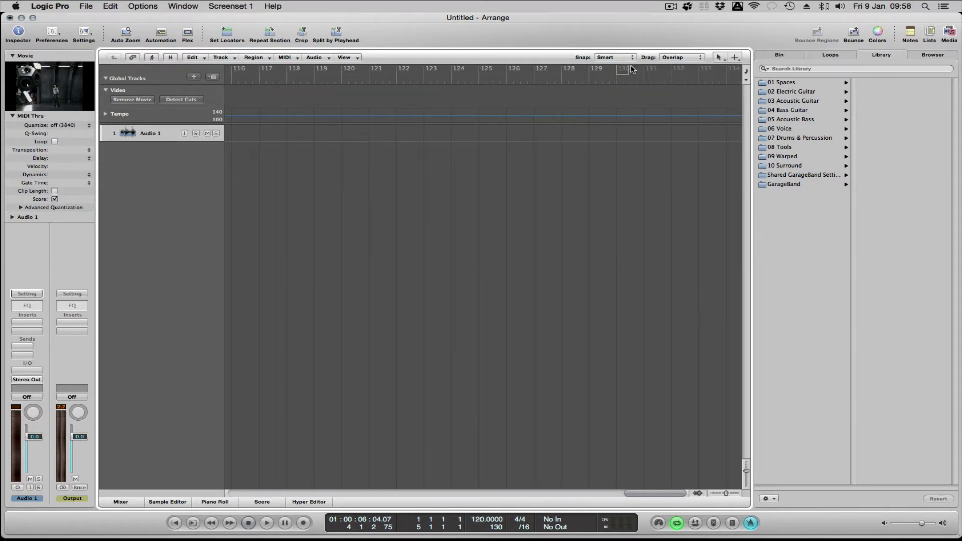
- Pull the project end in to about bar 33, matching the movie's length
mouse_move(623, 70)
mouse_down()
mouse_move(150, 67)
mouse_move(787, 79)
mouse_move(712, 78)
mouse_up()
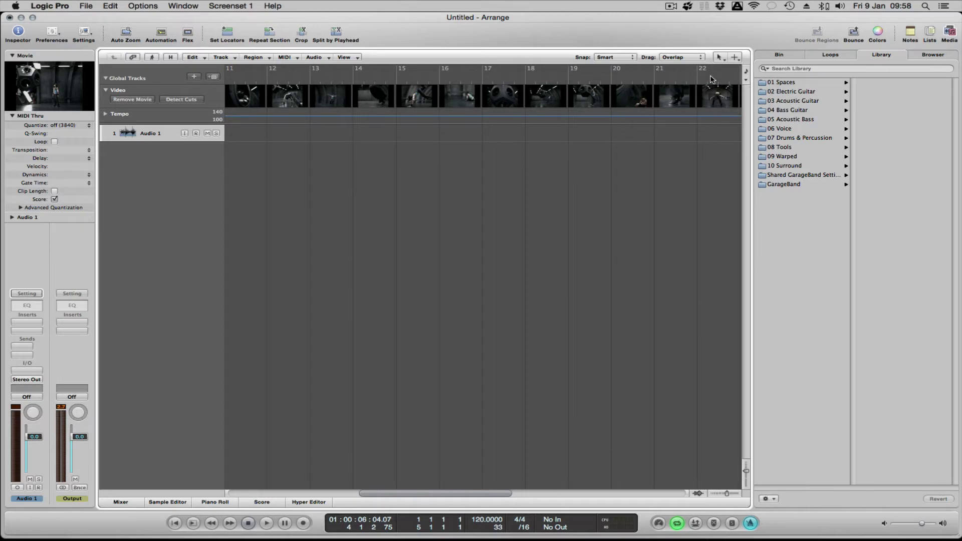
key(z)
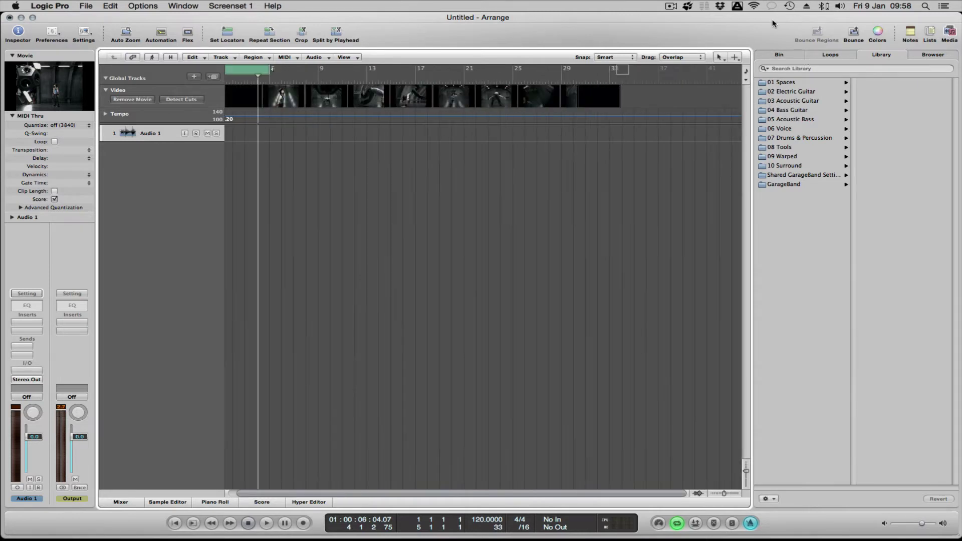
mouse_move(625, 69)
mouse_down()
mouse_move(589, 70)
mouse_move(637, 69)
mouse_up()
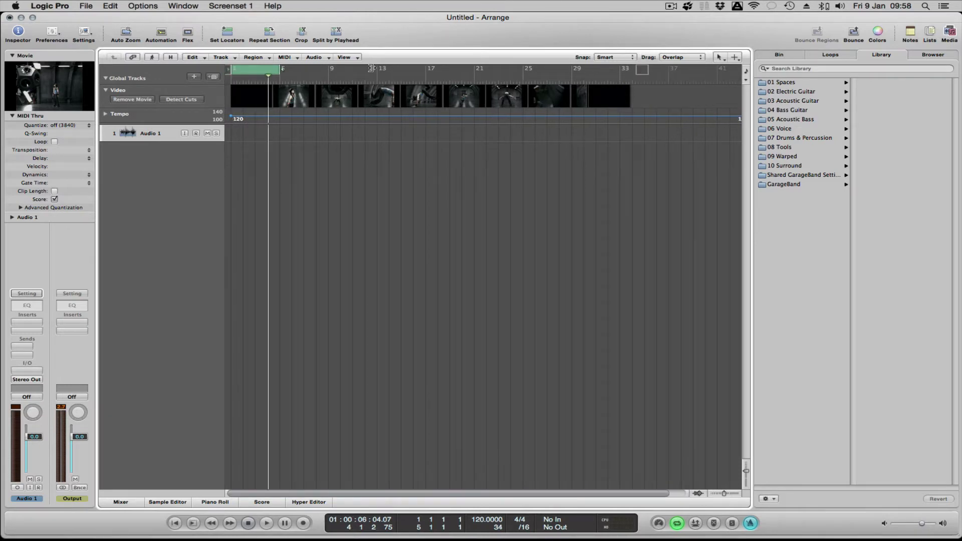
- Filter Apple Loops to Beats and add 2-Step Back Flip Beat 02 on a new track
click(835, 56)
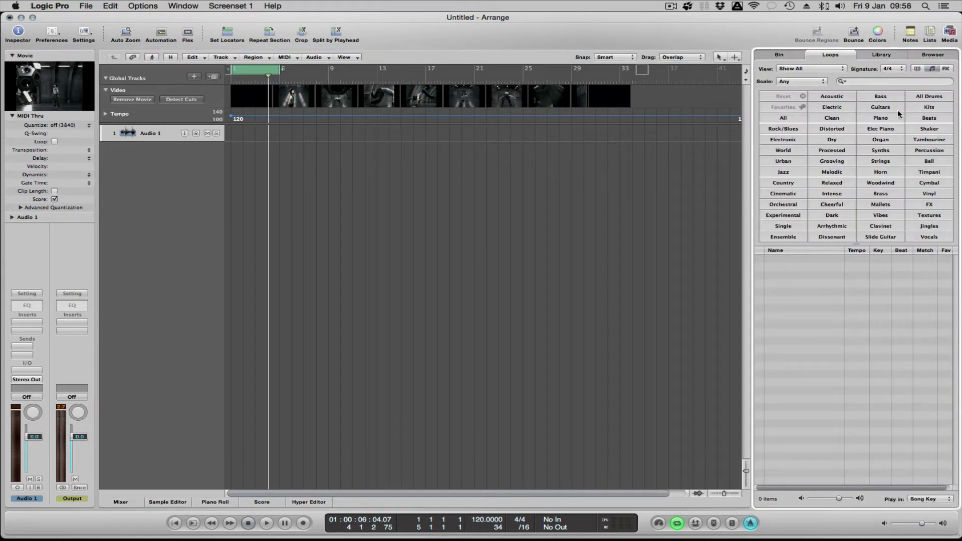
click(930, 119)
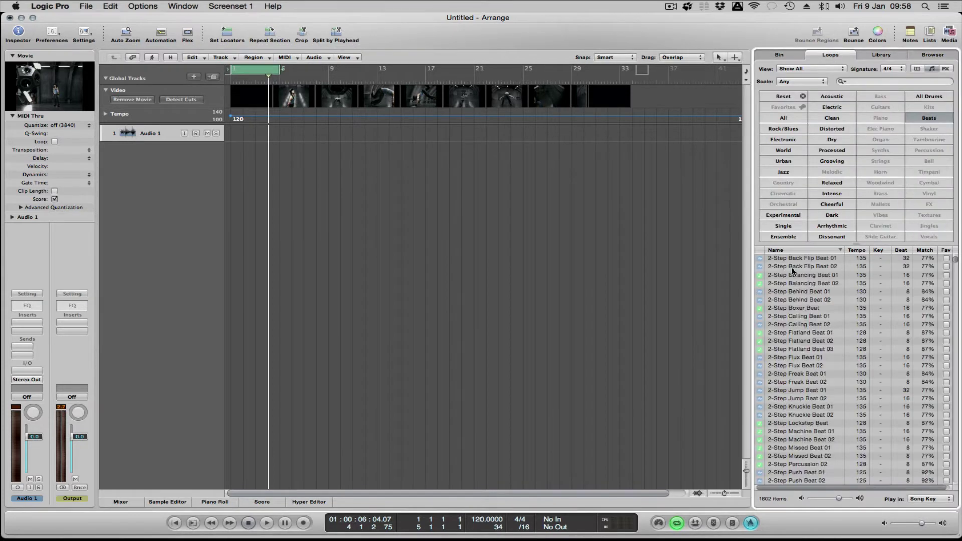
drag(793, 271, 252, 158)
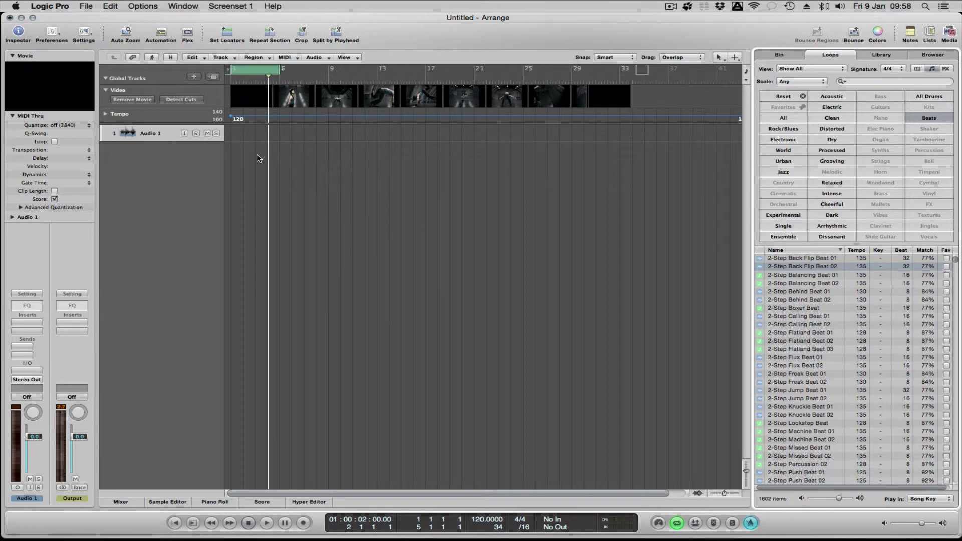
click(564, 190)
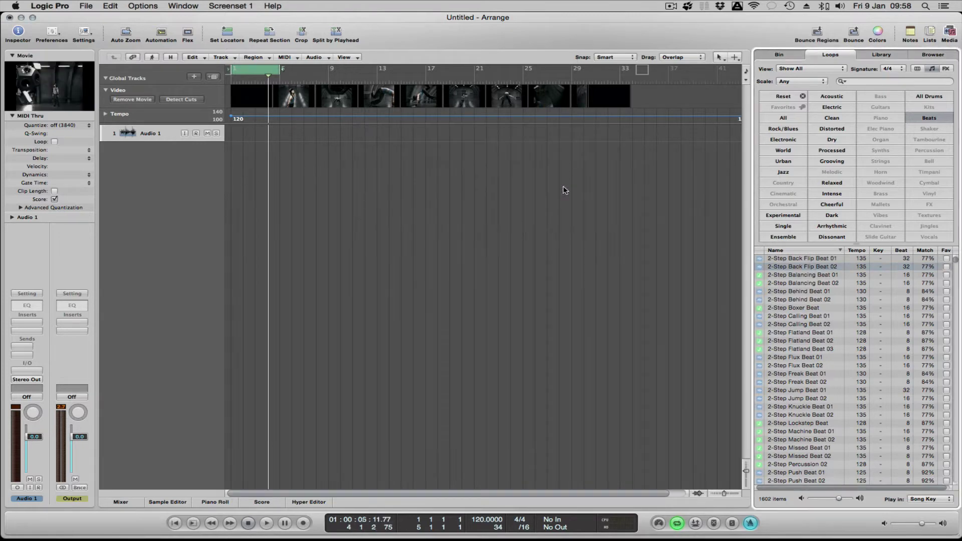
- Set the project end to bar 37, then loop Back Flip Beat 02 and a new 2-Step Calling Beat 01 to it
drag(344, 150, 695, 157)
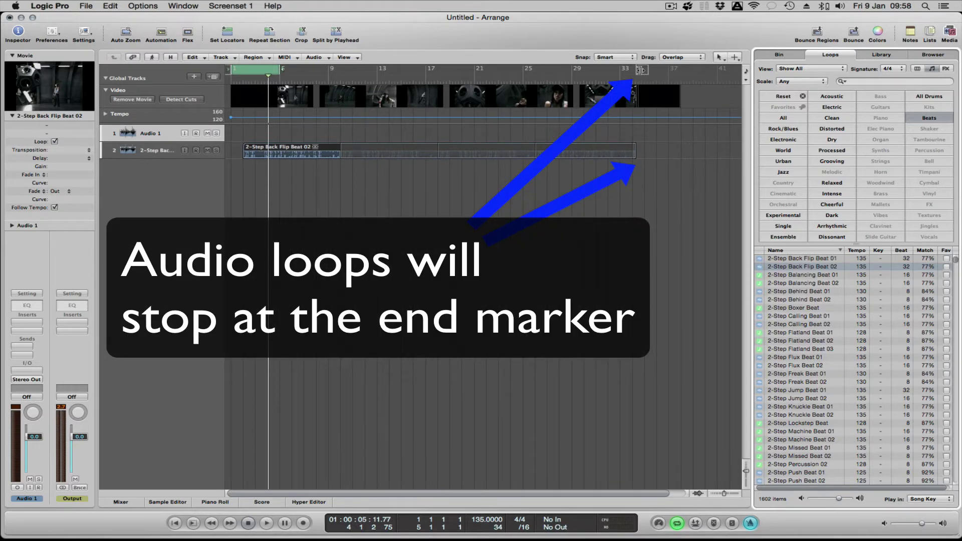
drag(642, 70, 681, 70)
drag(639, 148, 281, 153)
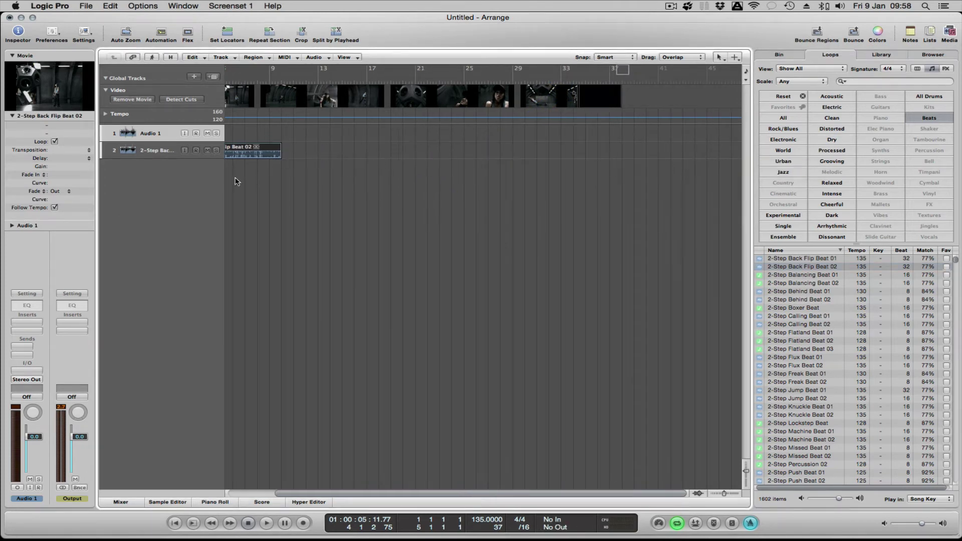
click(54, 142)
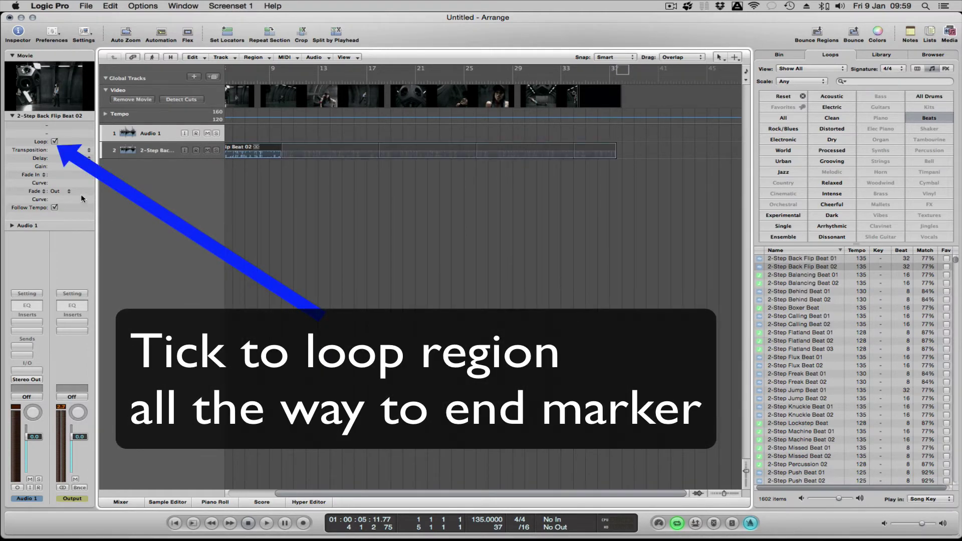
drag(800, 316, 239, 189)
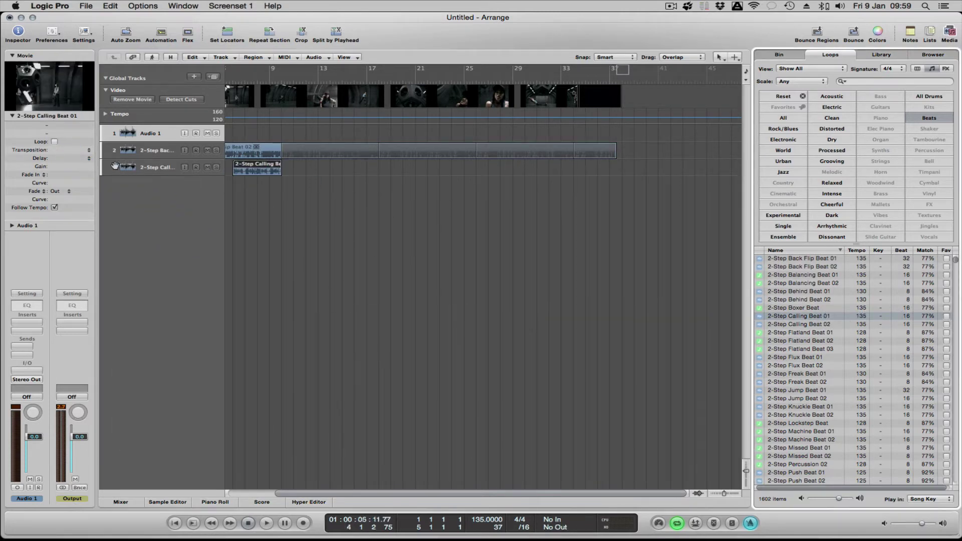
click(54, 142)
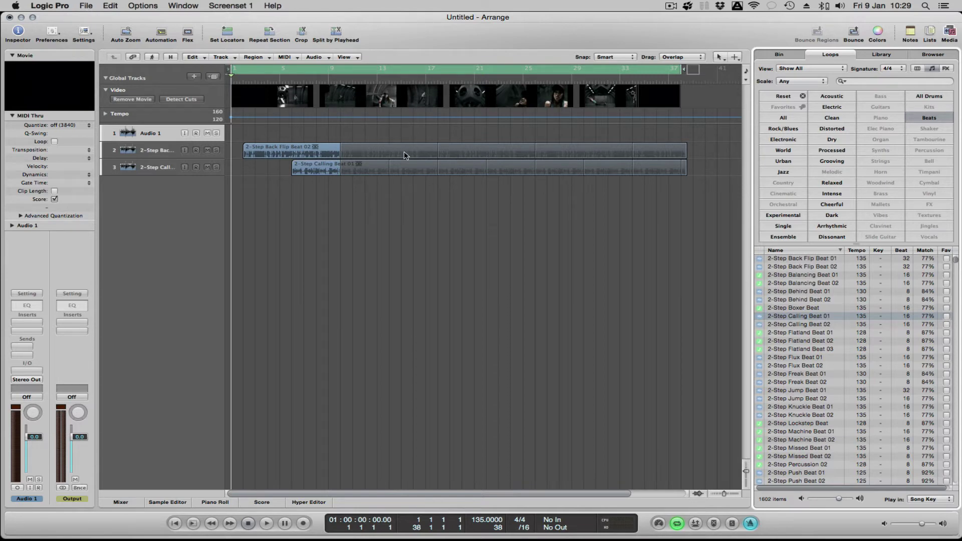
- Save the project as Nike 3 in the Desktop folder
click(86, 6)
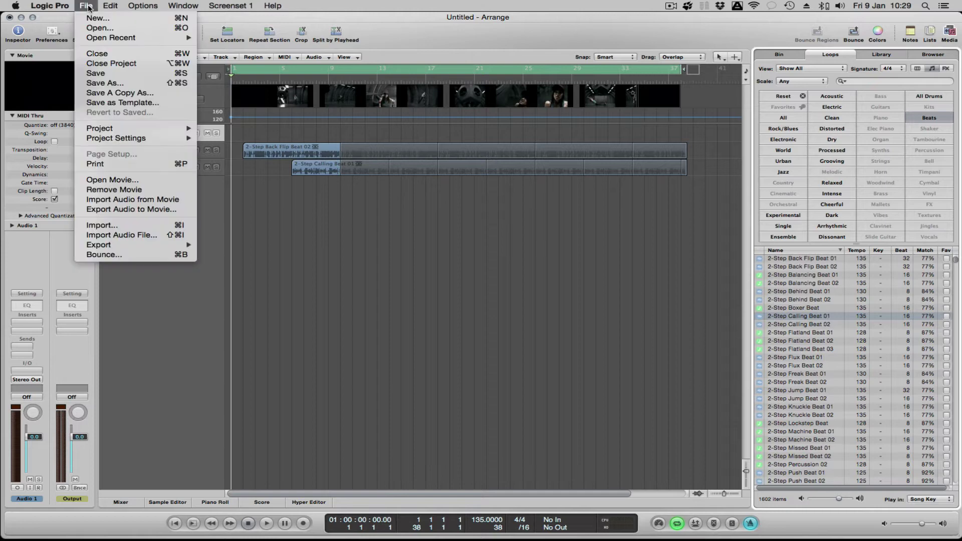
click(136, 82)
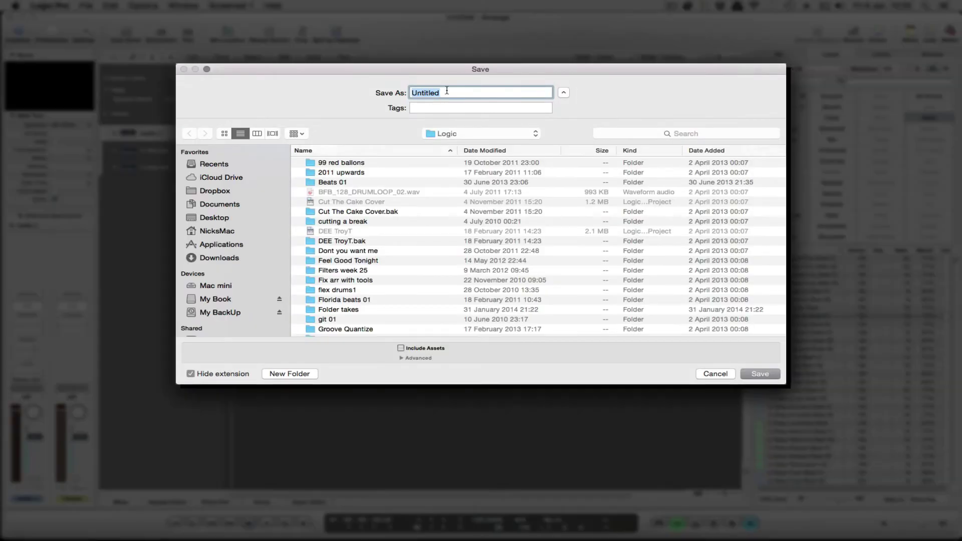
key(Right)
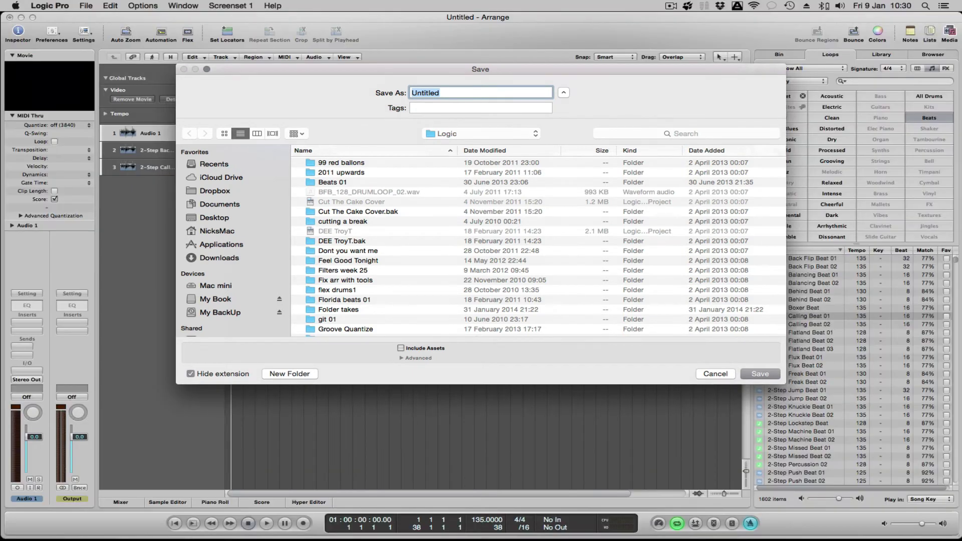
text(Nike 3)
scroll(357, 214, down, 1)
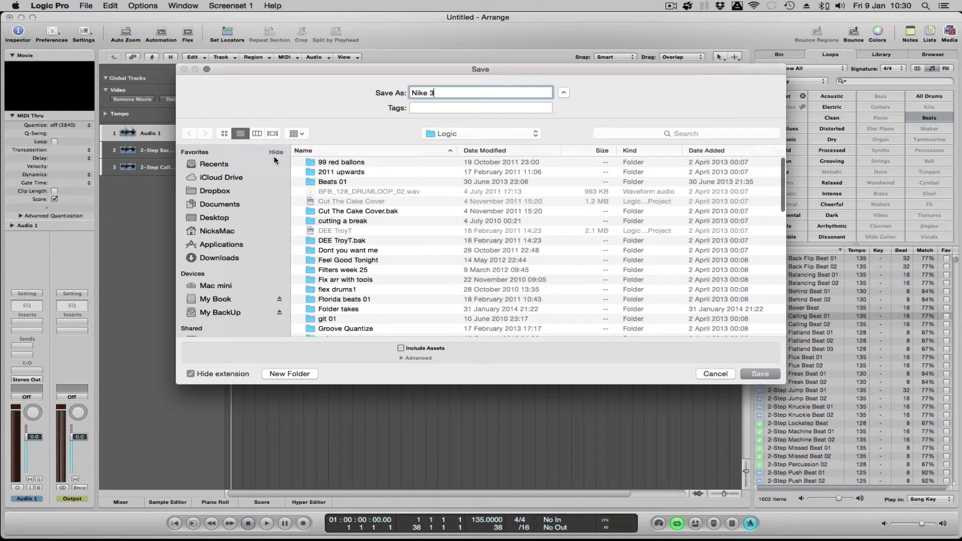
click(282, 220)
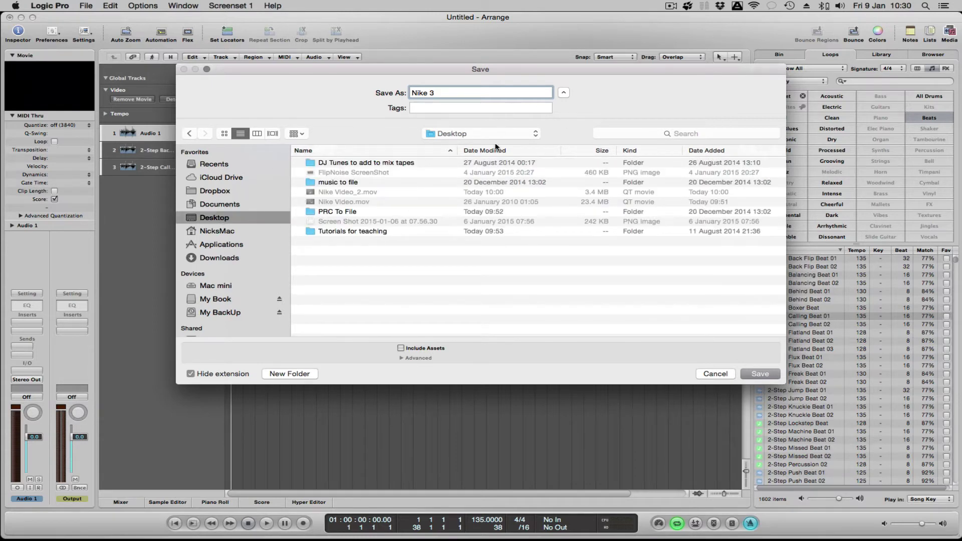
- Include the project's assets in the save, with movie files copied to the project folder
click(401, 349)
click(416, 357)
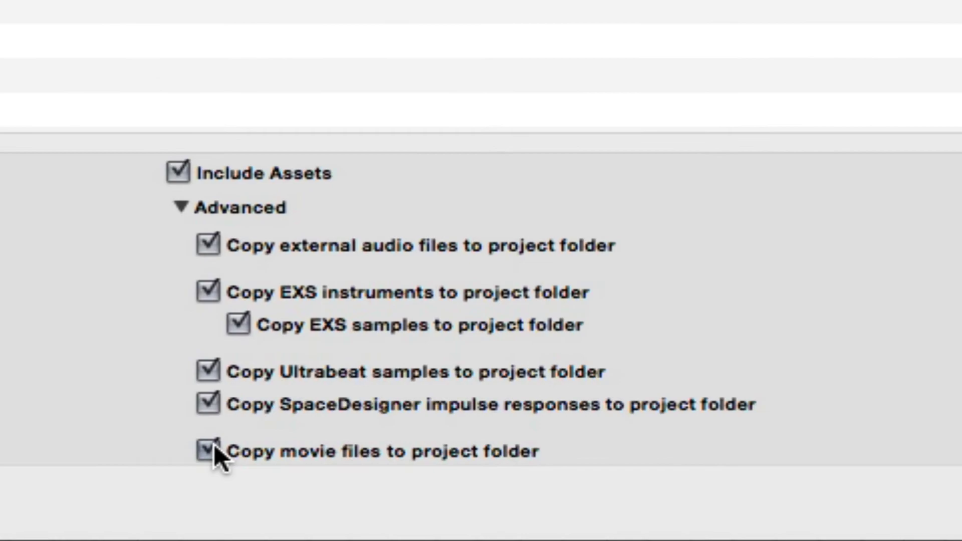
click(214, 445)
click(221, 449)
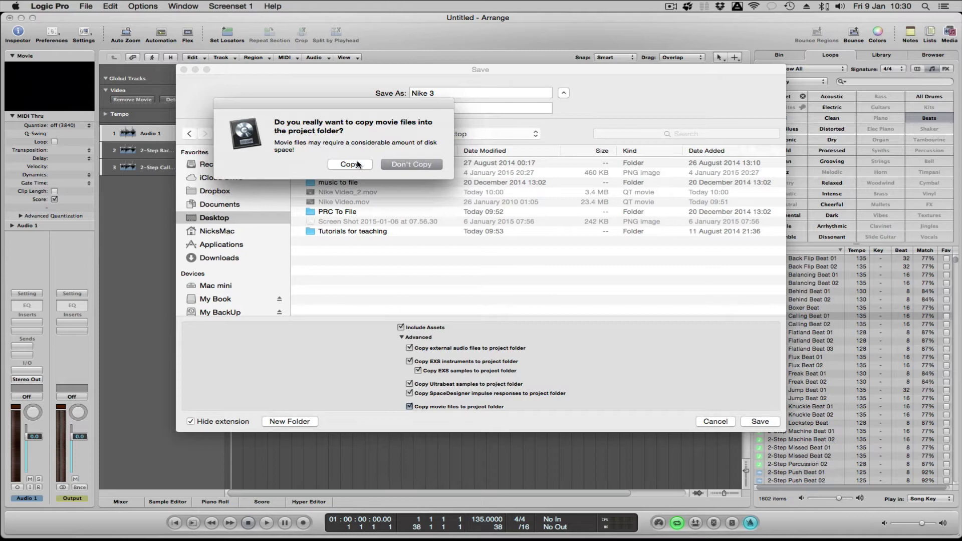
- Confirm copying the movie files into the project folder
click(350, 164)
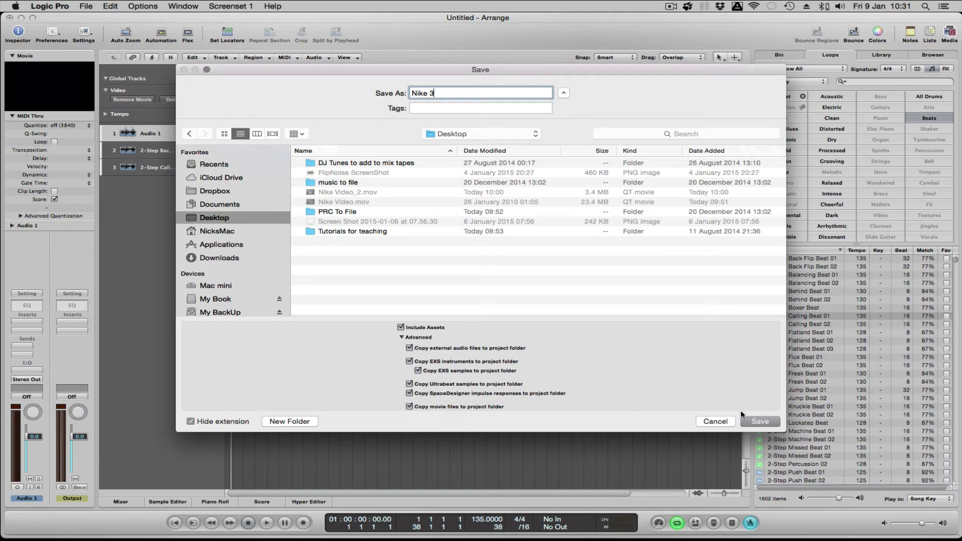
- Create a Nike03 folder on the Desktop and save Nike 3 into it
click(307, 422)
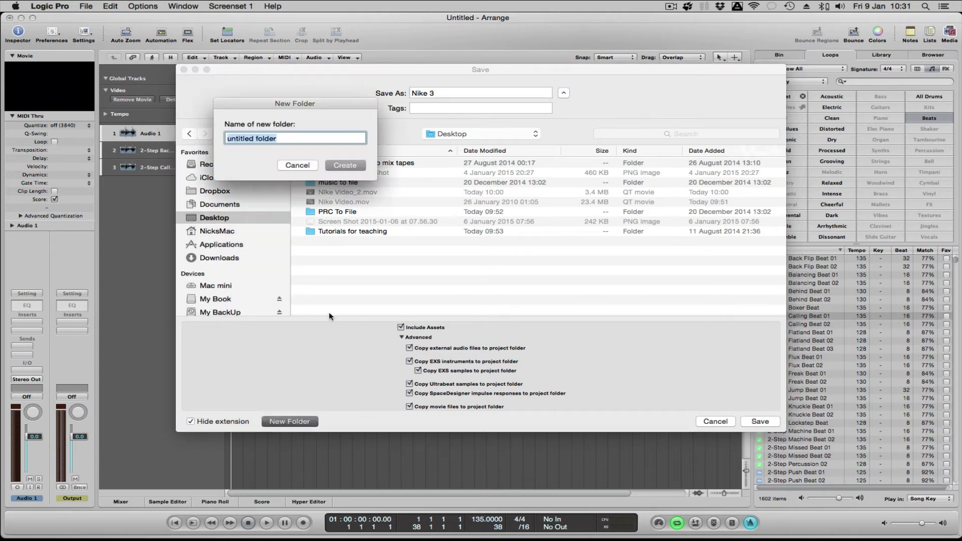
text(Nike03)
key(Return)
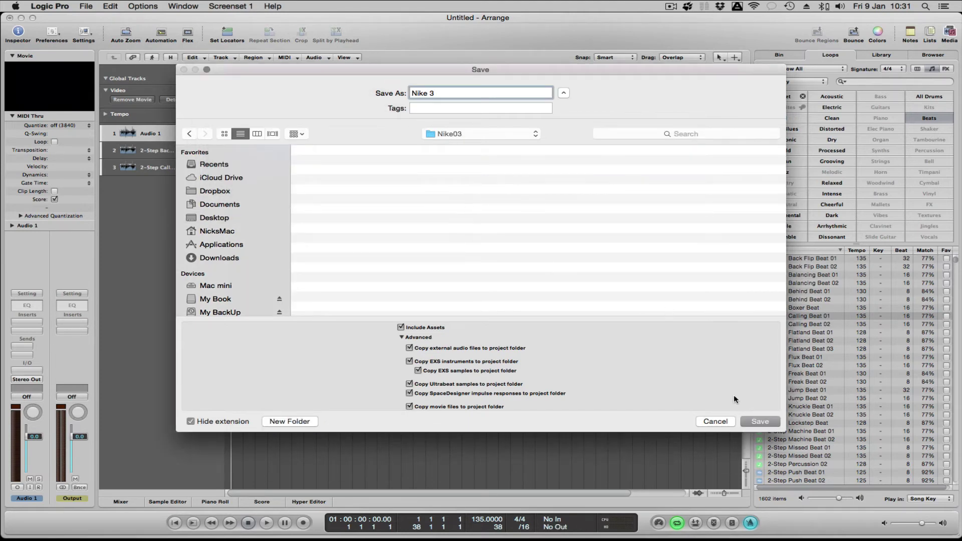
click(761, 422)
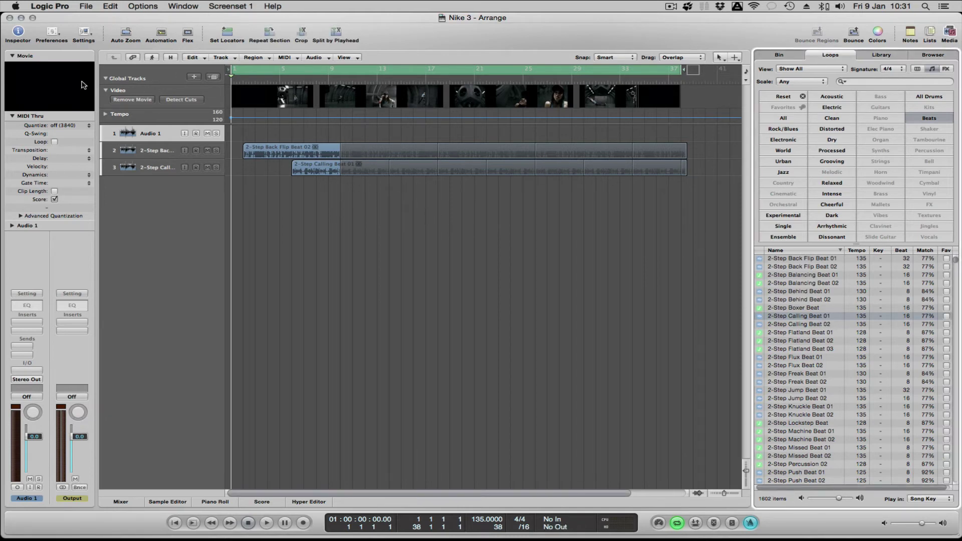
drag(105, 37, 133, 387)
click(936, 75)
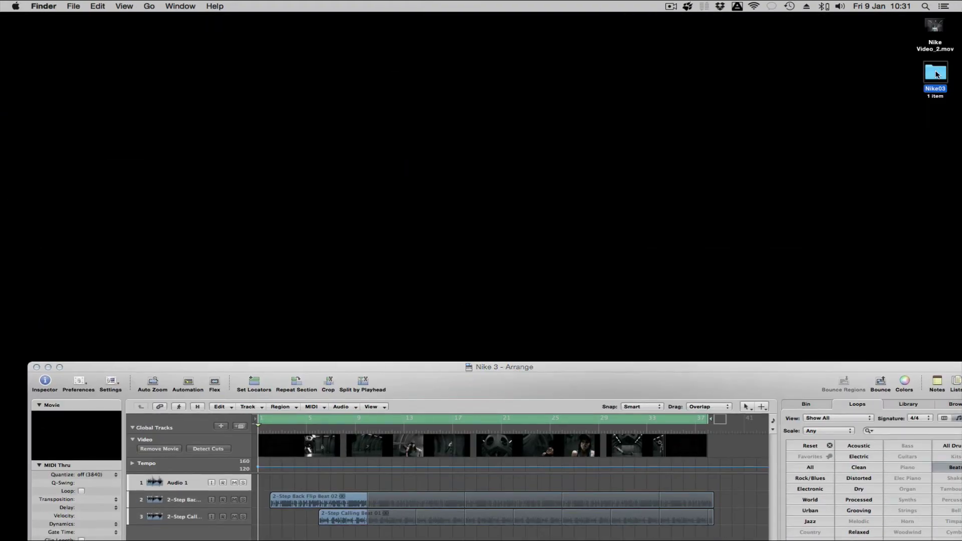
double_click(936, 74)
click(377, 135)
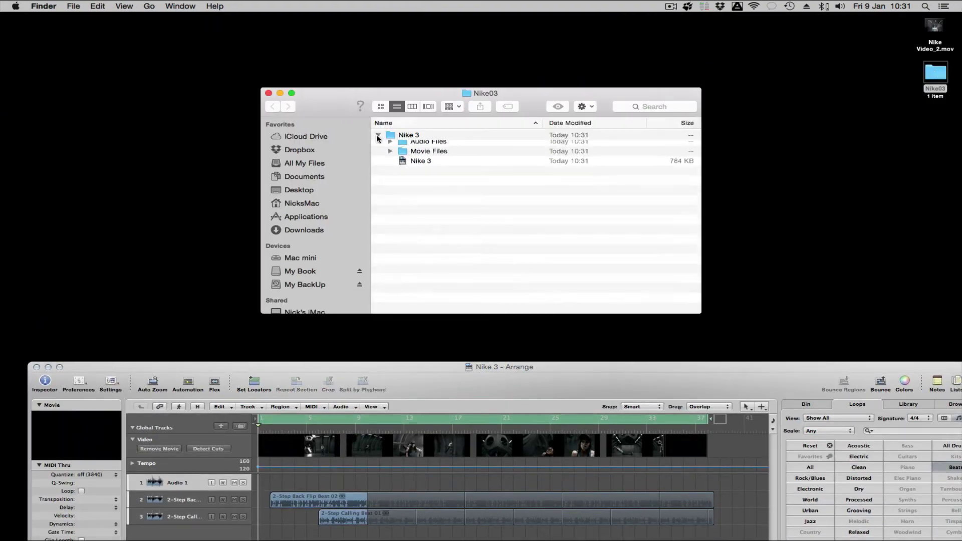
click(391, 155)
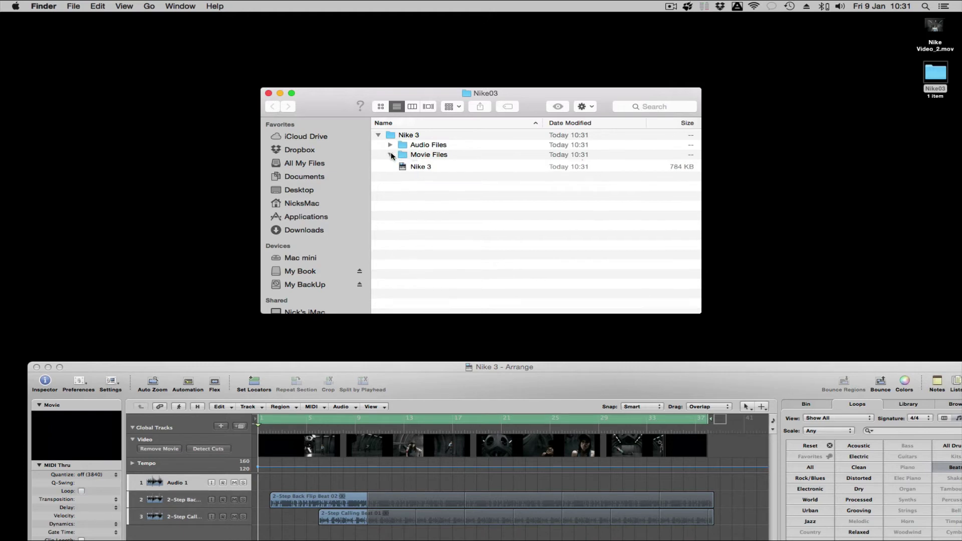
click(390, 155)
click(391, 145)
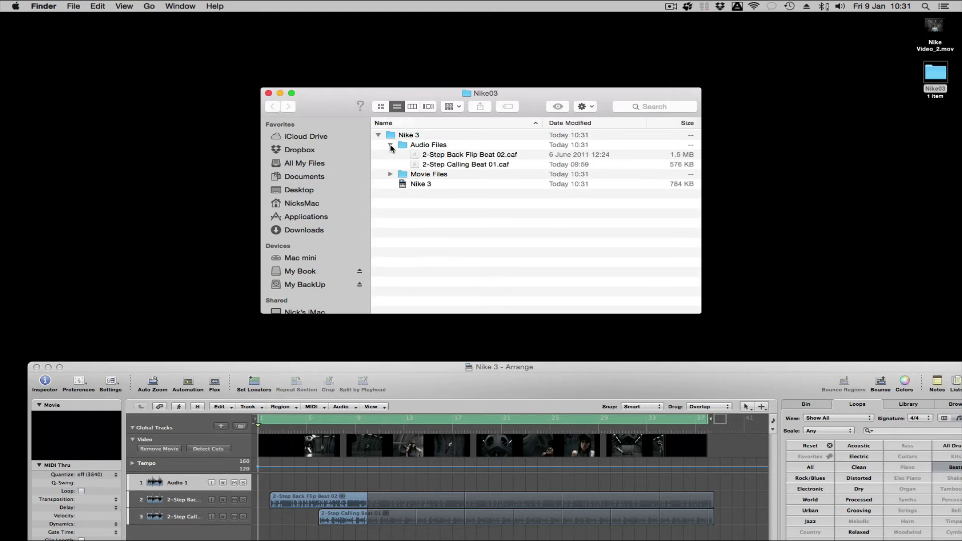
click(390, 145)
click(379, 135)
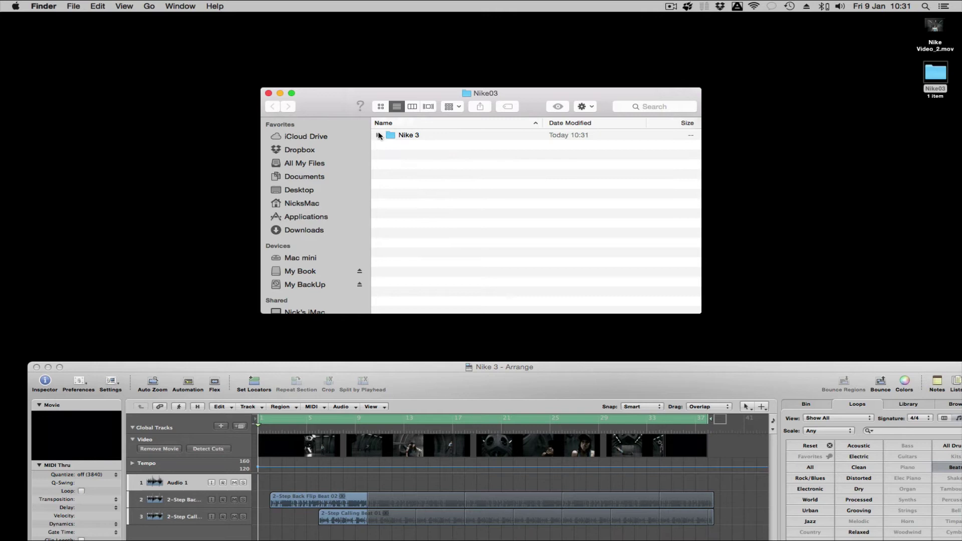
drag(935, 72, 623, 43)
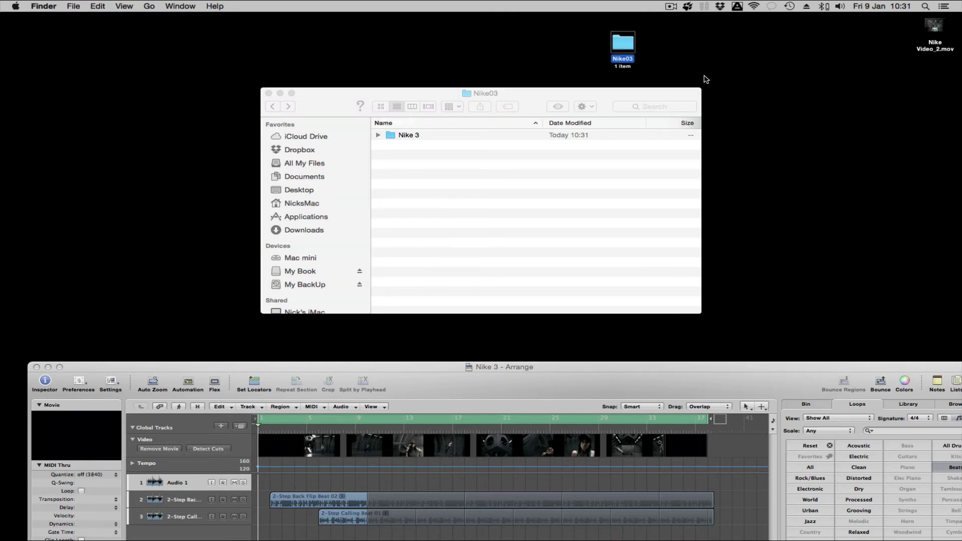
click(269, 93)
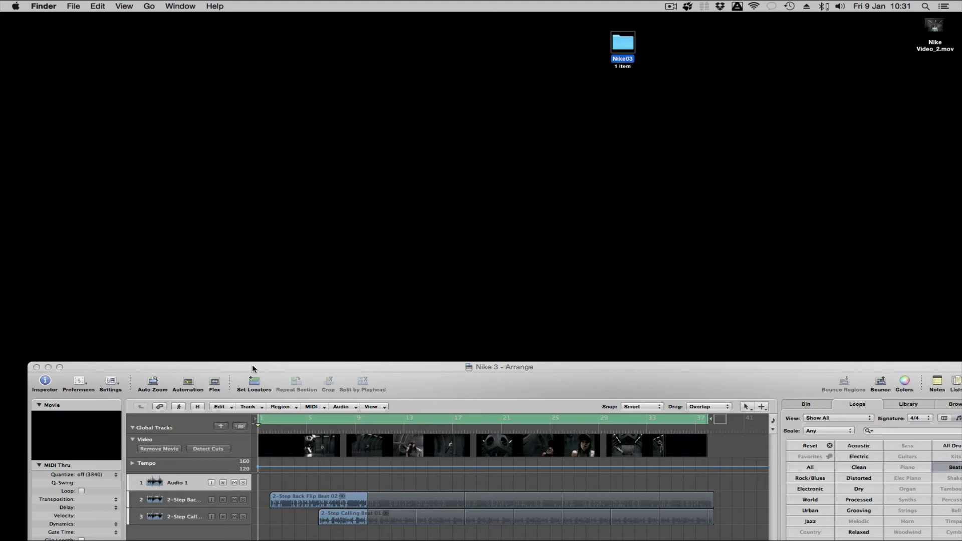
drag(252, 365, 213, 4)
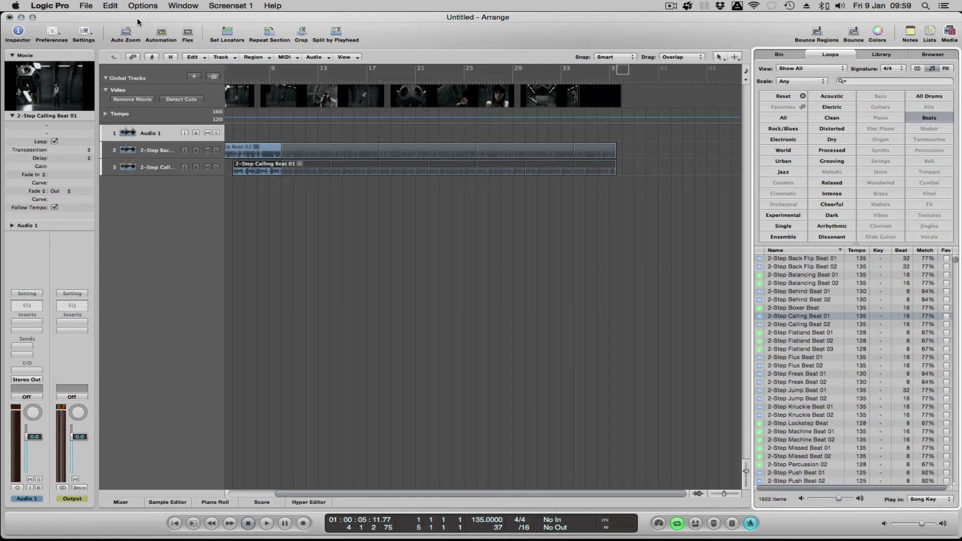
- Export audio to a movie with Linear PCM stereo 44.100 kHz settings, named Nike Video_2
click(88, 6)
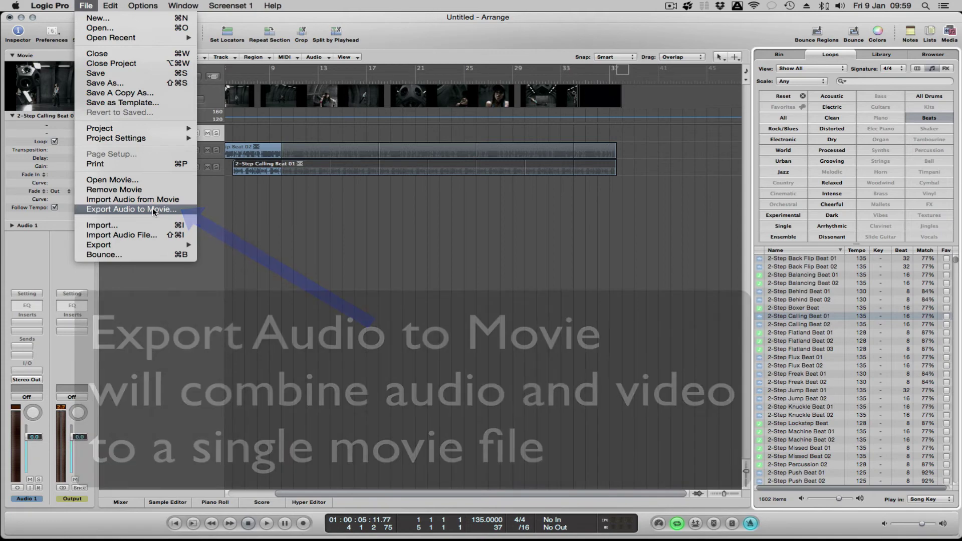
click(153, 210)
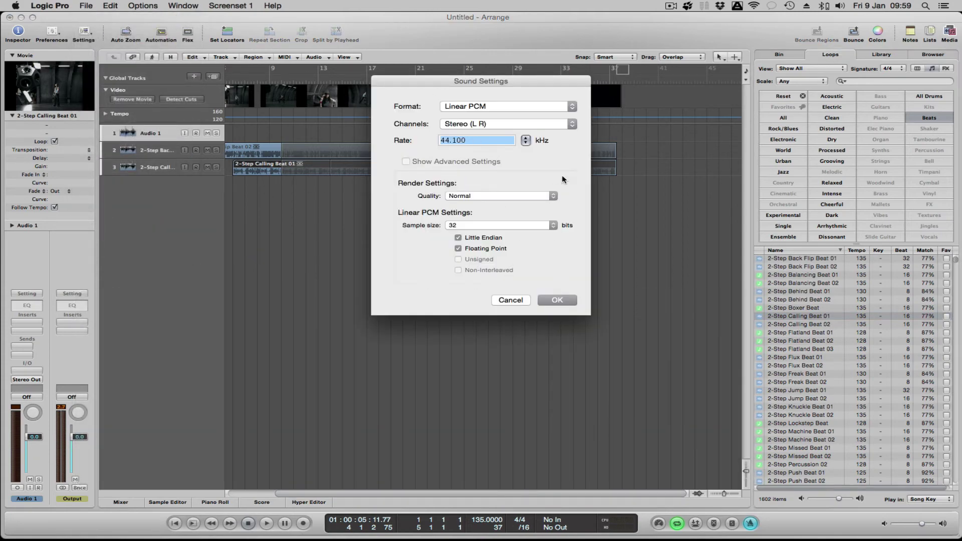
click(565, 302)
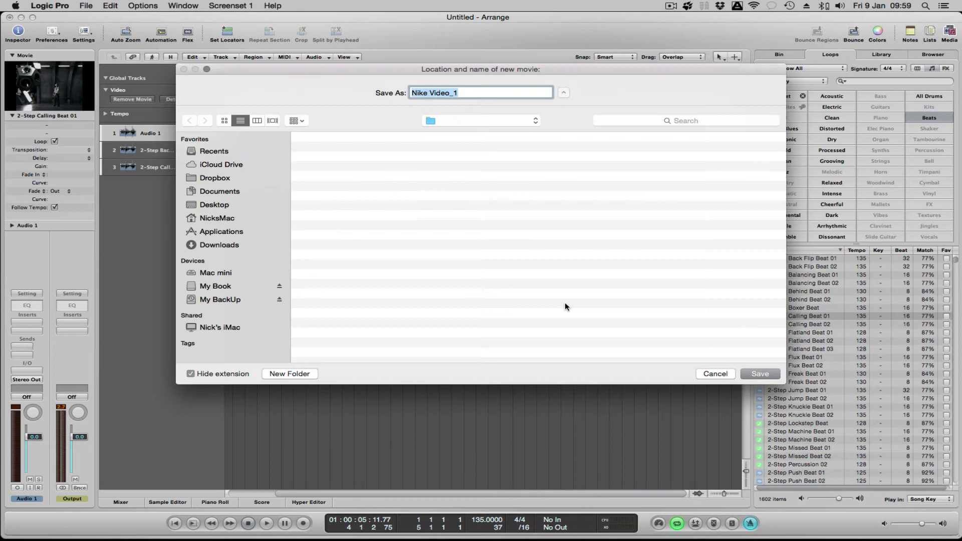
click(468, 92)
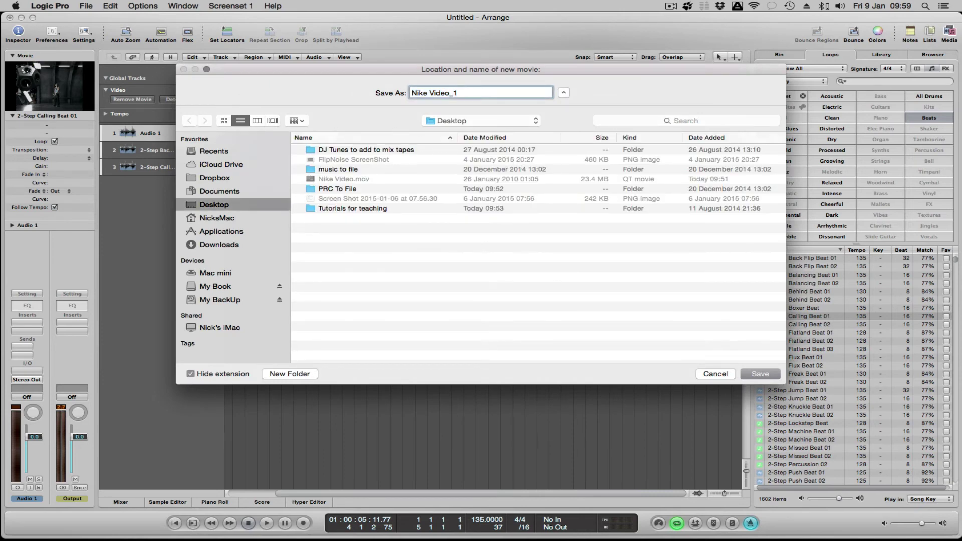
key(BackSpace)
text(2)
click(761, 374)
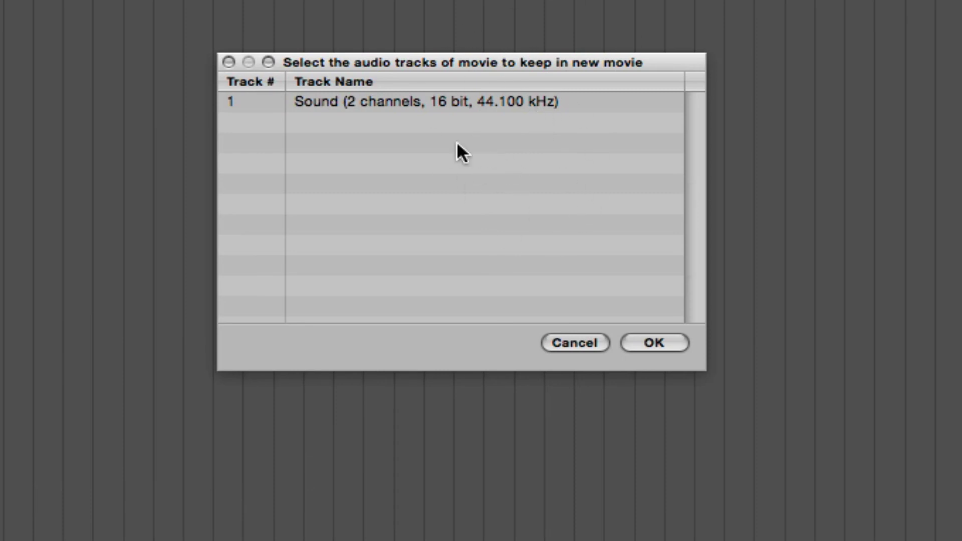
- Accept the original movie audio tracks to keep and finish the Nike Video_2 export
mouse_move(439, 157)
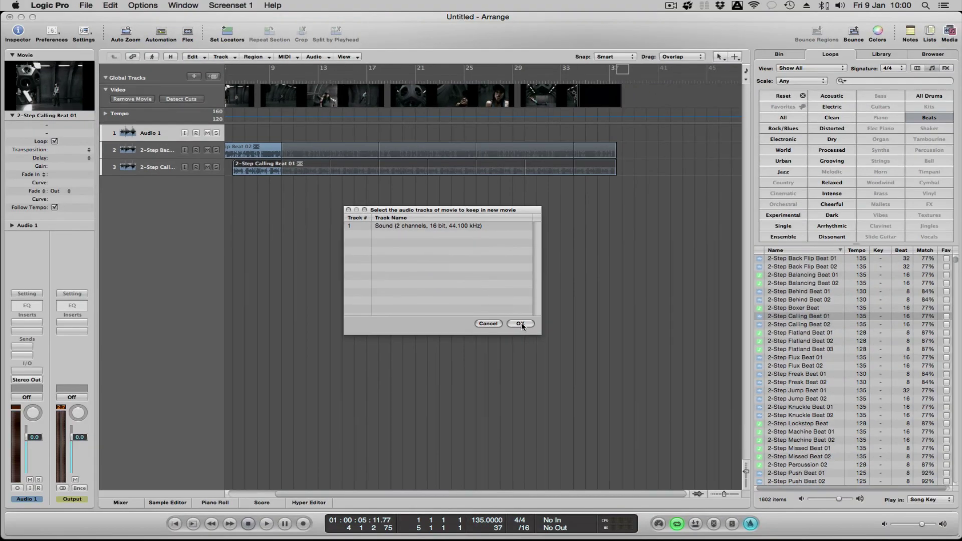
click(522, 323)
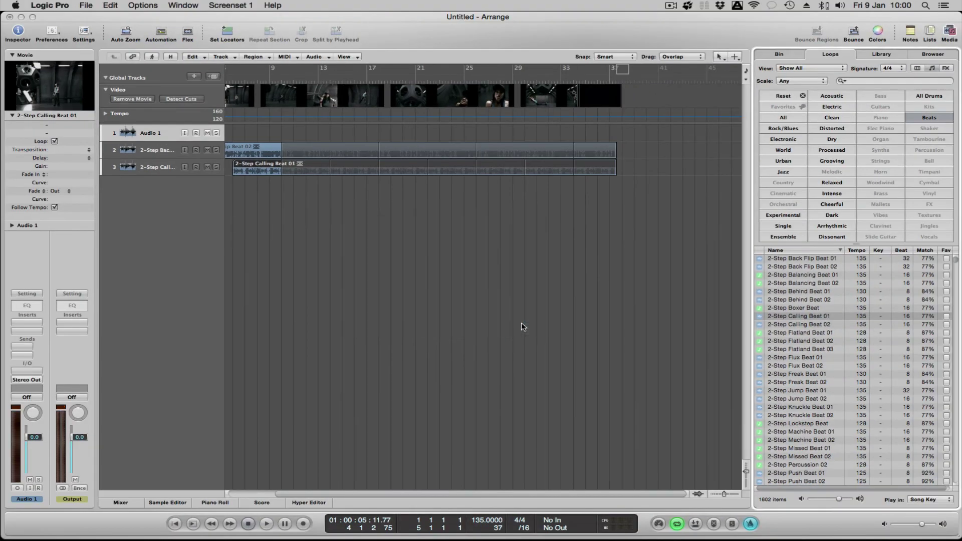